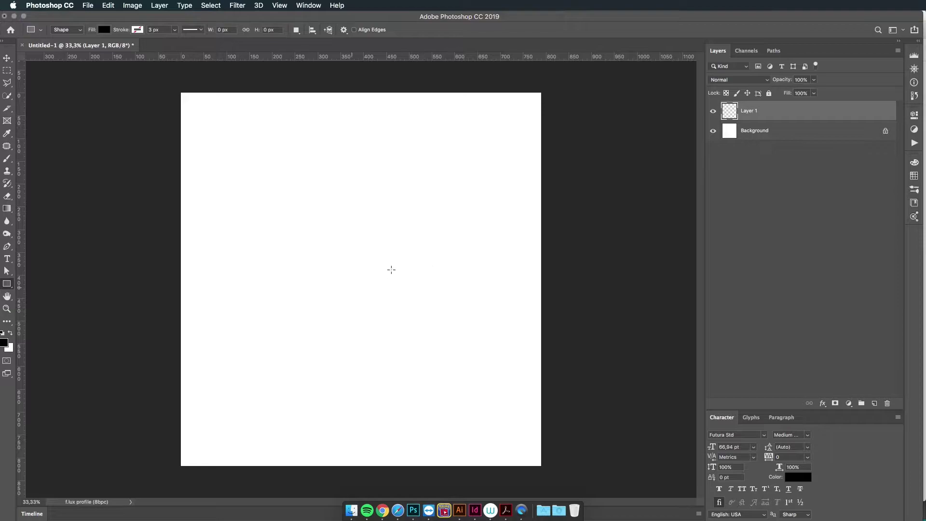
Switch to the Brush tool to paint on Layer 1.
key(b)
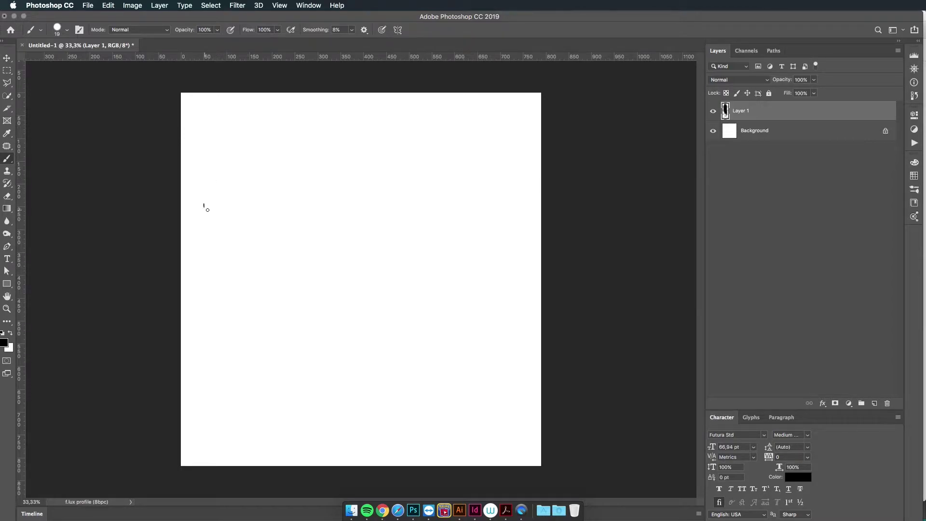
Brush a horizon line, a tree on the right, and a bush on the ground.
drag(204, 209, 522, 209)
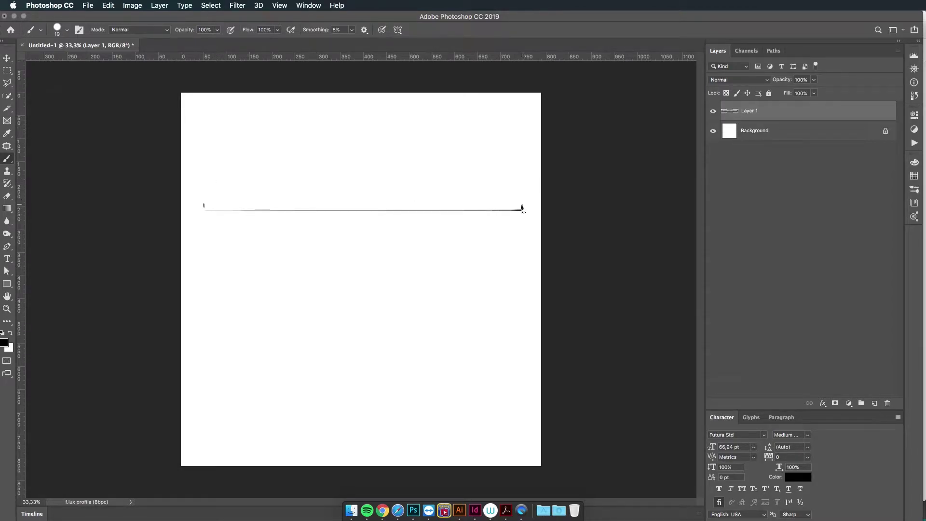
drag(474, 204, 480, 193)
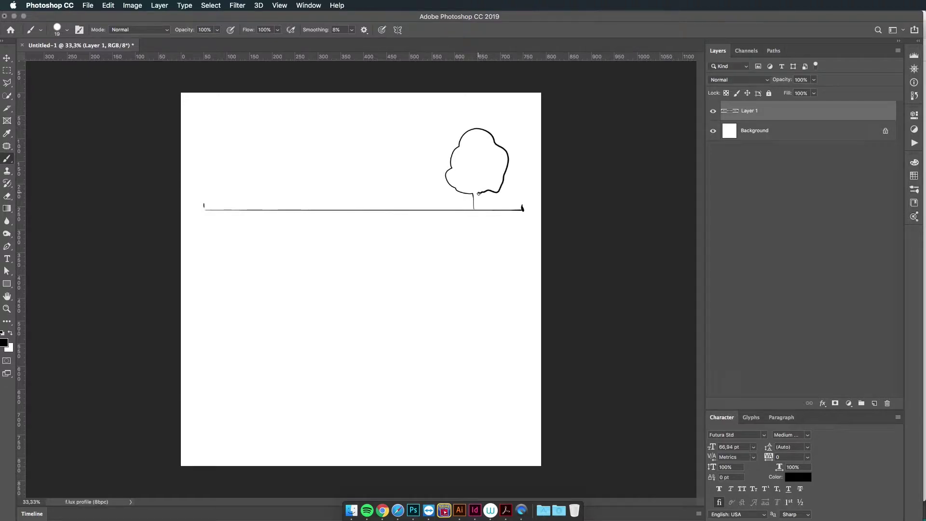
drag(476, 193, 476, 213)
drag(408, 209, 446, 210)
drag(301, 209, 334, 209)
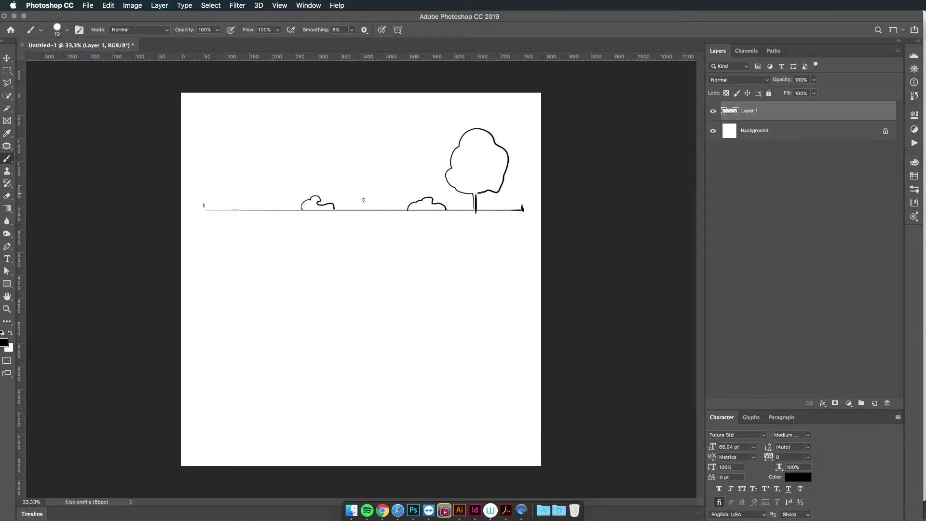
Draw the shaded ball and the stick-figure photographer, undoing stray strokes.
mouse_move(363, 200)
mouse_down()
mouse_move(363, 188)
mouse_move(375, 193)
mouse_up()
mouse_move(240, 208)
mouse_down()
mouse_move(240, 190)
mouse_move(251, 209)
mouse_move(240, 182)
mouse_move(247, 174)
mouse_move(242, 191)
mouse_up()
key(ctrl+z)
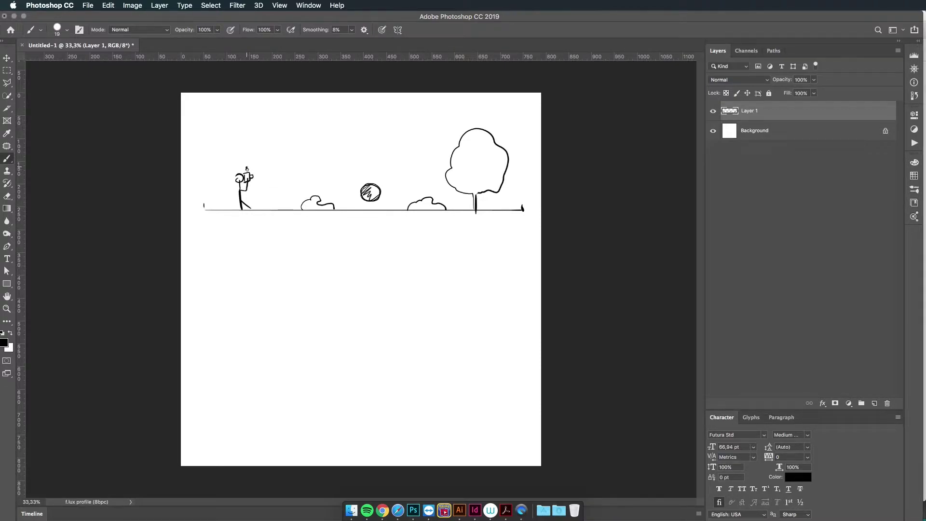
key(super+z)
drag(247, 168, 246, 163)
Draw a line up from the ball, label it P.F., and sketch the distance mark.
drag(370, 184, 371, 168)
drag(377, 178, 393, 168)
click(383, 174)
drag(233, 157, 375, 179)
mouse_move(373, 167)
mouse_down()
mouse_move(372, 155)
mouse_move(249, 160)
mouse_move(300, 148)
mouse_move(282, 135)
mouse_move(327, 112)
mouse_up()
key(super+z)
Write f at top left, tick the P.C. focus span, and start an arrow below the ground.
drag(288, 146, 329, 126)
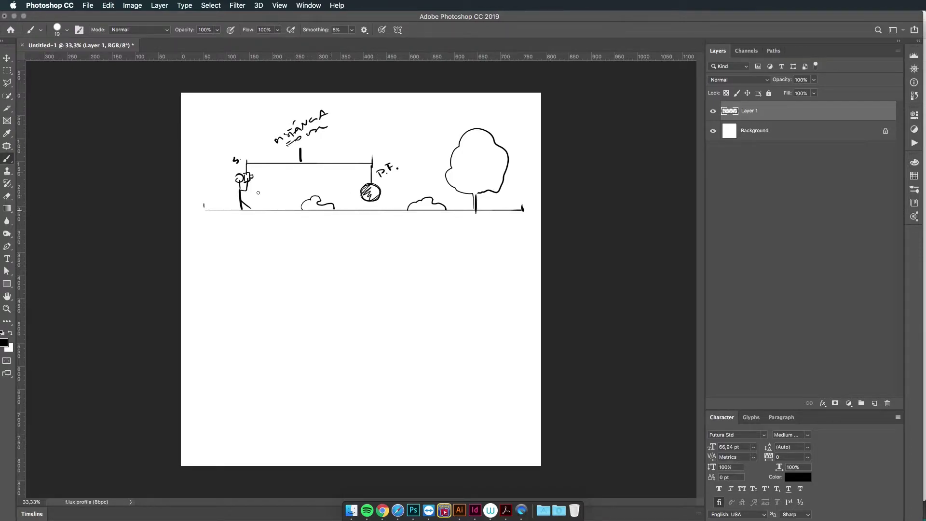
drag(220, 113, 211, 133)
mouse_move(209, 129)
mouse_down()
mouse_move(217, 123)
mouse_move(225, 137)
mouse_move(247, 124)
mouse_up()
drag(351, 205, 351, 213)
mouse_move(390, 205)
mouse_down()
mouse_move(394, 216)
mouse_move(343, 239)
mouse_move(370, 247)
mouse_up()
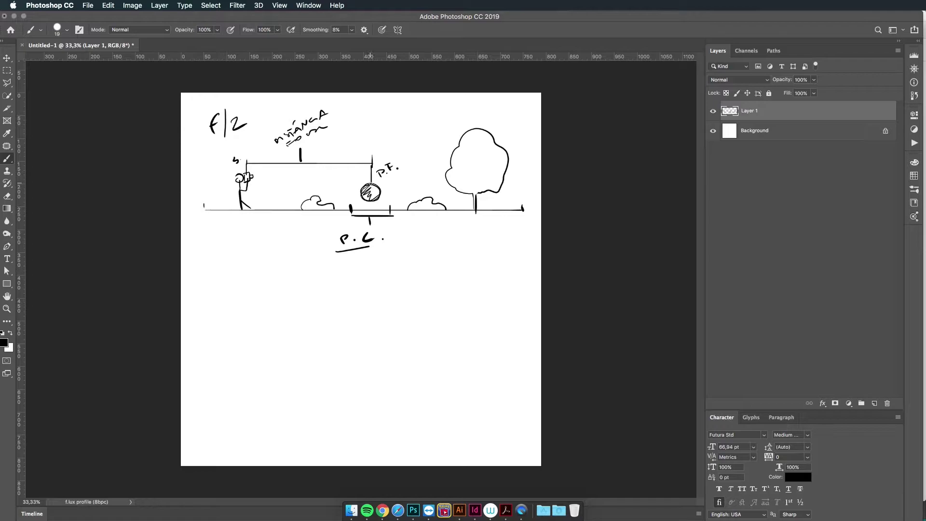
mouse_move(372, 181)
mouse_down()
mouse_move(352, 184)
mouse_move(390, 186)
mouse_up()
mouse_move(406, 225)
mouse_down()
mouse_move(490, 226)
mouse_move(434, 241)
mouse_move(495, 241)
mouse_move(489, 226)
mouse_move(513, 236)
mouse_move(486, 255)
mouse_up()
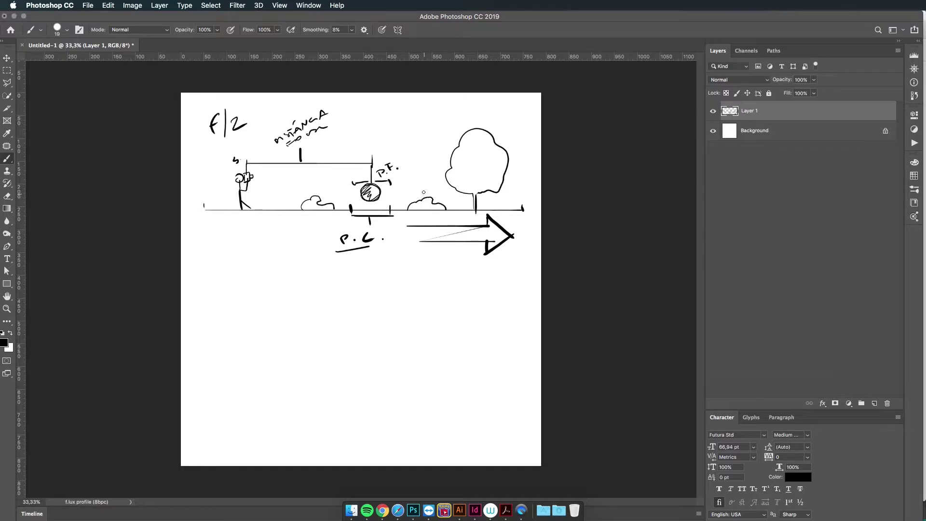
Number the bush 2 and the tree 8, draw a sun, and close the arrow's end.
drag(419, 188, 433, 193)
drag(478, 166, 476, 172)
mouse_move(530, 154)
mouse_down()
mouse_move(530, 166)
mouse_move(541, 137)
mouse_move(523, 128)
mouse_move(541, 118)
mouse_move(510, 127)
mouse_move(512, 109)
mouse_up()
mouse_move(493, 106)
mouse_down()
mouse_move(518, 130)
mouse_move(527, 101)
mouse_move(530, 134)
mouse_up()
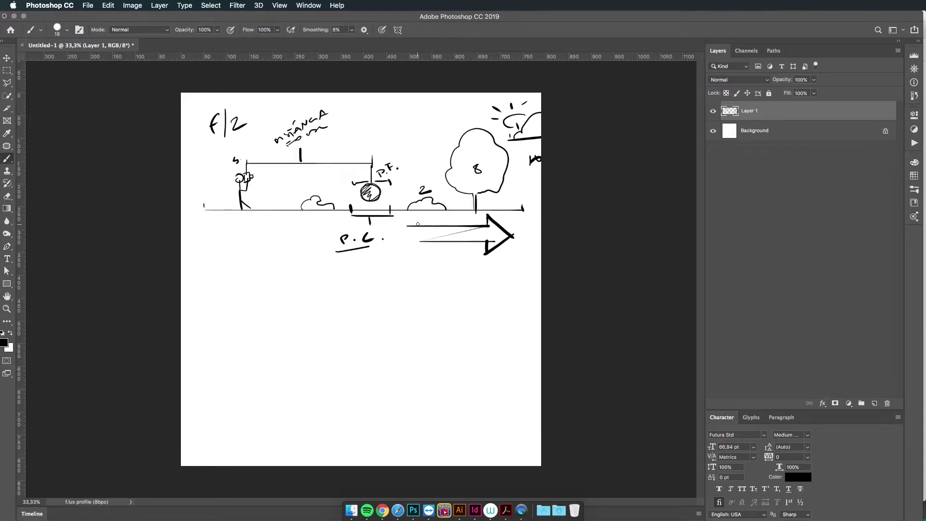
drag(418, 224, 417, 240)
Place a duplicate of the sketch below the original and erase the 2 from its f/2.
key(v)
drag(376, 210, 383, 439)
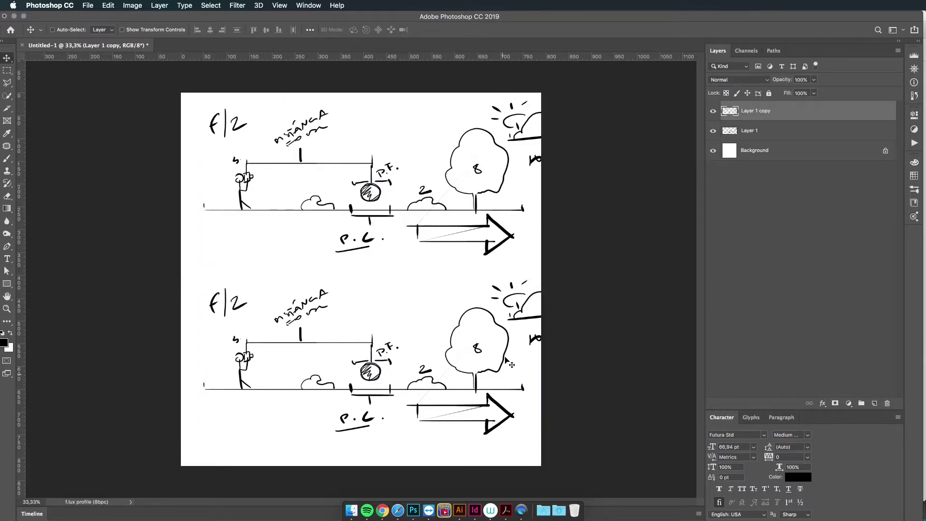
key(e)
mouse_move(242, 312)
mouse_down()
mouse_move(238, 296)
mouse_move(246, 318)
mouse_move(230, 308)
mouse_move(242, 309)
mouse_up()
key(b)
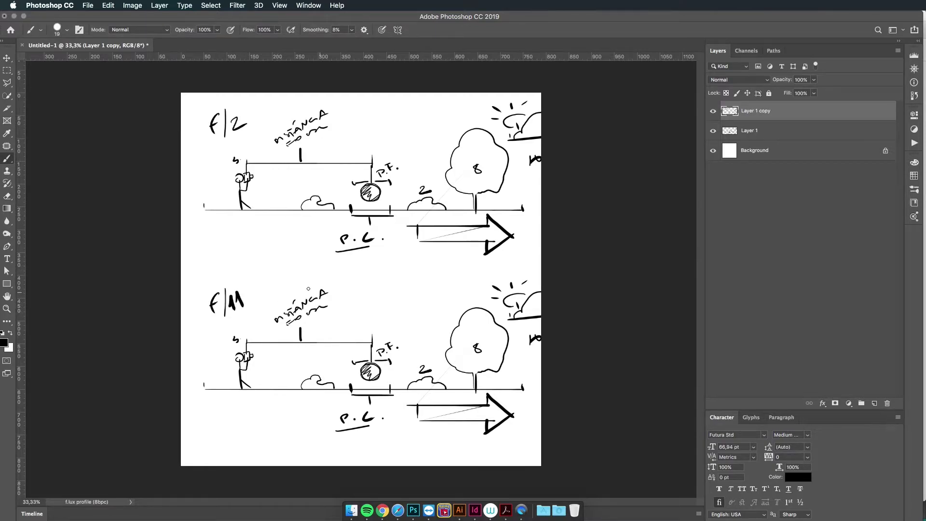
On the copy, add pointer arrows, darken the ball, and underline a wider ground span.
drag(337, 278, 369, 265)
mouse_move(402, 331)
mouse_down()
mouse_move(412, 336)
mouse_move(436, 314)
mouse_up()
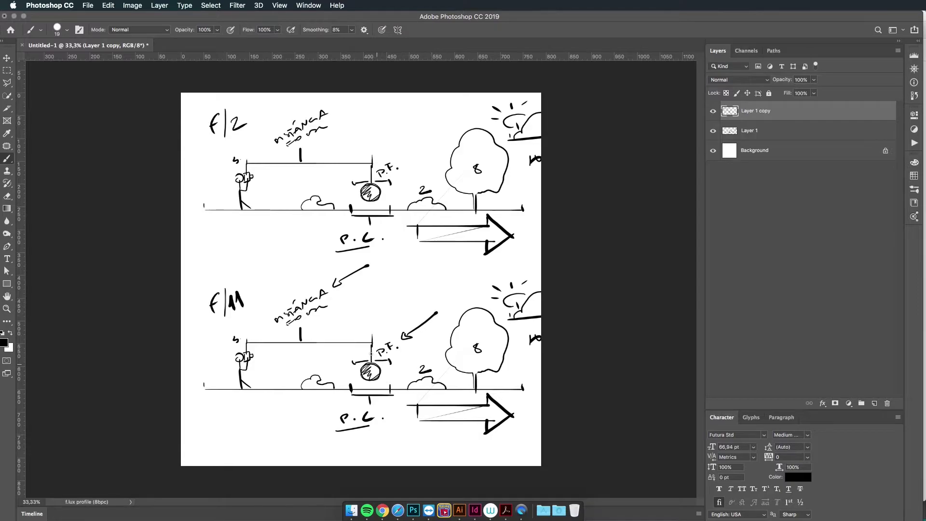
drag(361, 372, 371, 377)
drag(263, 385, 507, 394)
key(ctrl+z)
drag(351, 395, 251, 394)
drag(390, 394, 467, 394)
key(ctrl+z)
key(ctrl+z)
key(ctrl+z)
mouse_move(293, 384)
mouse_down()
mouse_move(293, 393)
mouse_move(459, 394)
mouse_up()
drag(294, 395, 463, 395)
drag(361, 366, 371, 388)
key(ctrl+z)
Add down arrows above the bushes, cross out the 8, and draw a left-pointing arrow underneath.
drag(312, 365, 316, 367)
drag(421, 359, 425, 344)
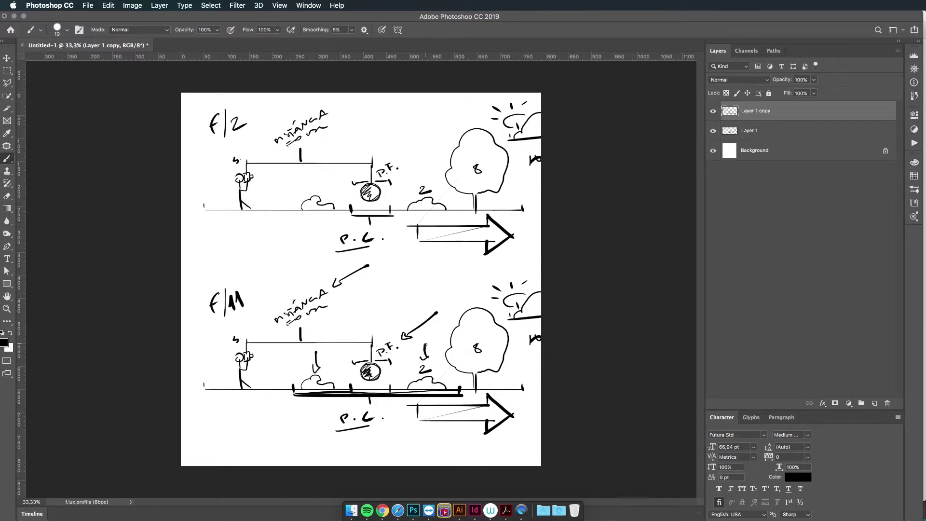
drag(304, 388, 316, 387)
key(ctrl+z)
mouse_move(479, 345)
mouse_down()
mouse_move(466, 356)
mouse_move(482, 337)
mouse_up()
mouse_move(540, 334)
mouse_down()
mouse_move(525, 347)
mouse_move(533, 356)
mouse_up()
mouse_move(324, 411)
mouse_down()
mouse_move(235, 411)
mouse_move(249, 398)
mouse_move(264, 437)
mouse_move(282, 419)
mouse_up()
drag(479, 339, 483, 336)
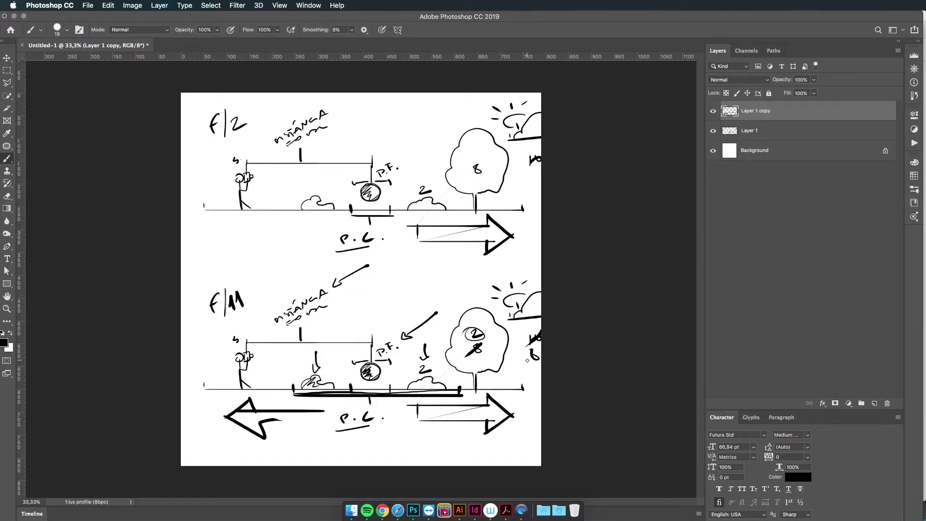
Shade the lower ball further and mark the 11 in f/11 and the 2 in f/2.
drag(363, 375, 375, 369)
drag(230, 316, 251, 308)
drag(231, 137, 249, 128)
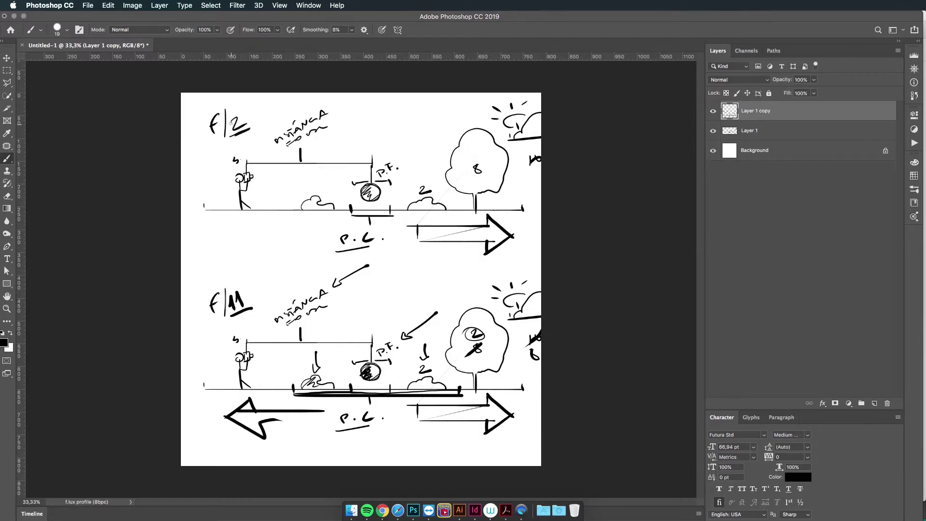
key(ctrl+z)
mouse_move(221, 103)
mouse_down()
mouse_move(201, 111)
mouse_move(270, 104)
mouse_up()
key(ctrl+z)
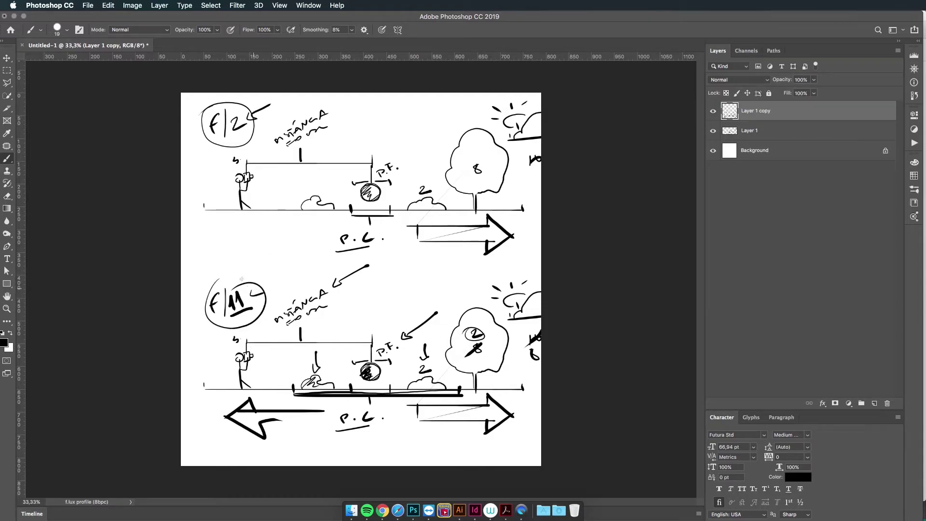
mouse_move(236, 114)
mouse_down()
mouse_move(238, 124)
mouse_move(212, 106)
mouse_move(218, 114)
mouse_up()
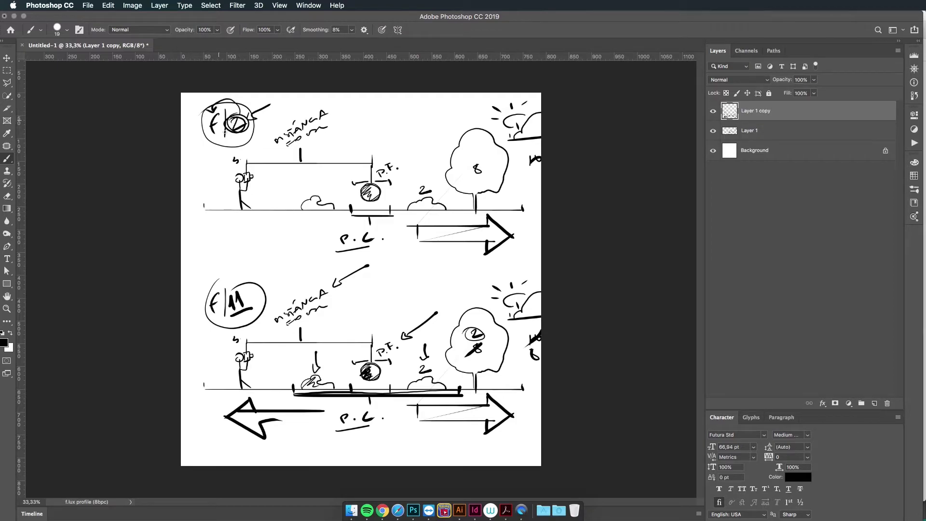
key(ctrl+z)
Add an F label, thicken f/11, draw arrows toward the ball, and circle the lower stick figure.
mouse_move(266, 230)
mouse_down()
mouse_move(266, 246)
mouse_move(276, 230)
mouse_up()
mouse_move(266, 238)
mouse_down()
mouse_move(300, 249)
mouse_move(292, 276)
mouse_up()
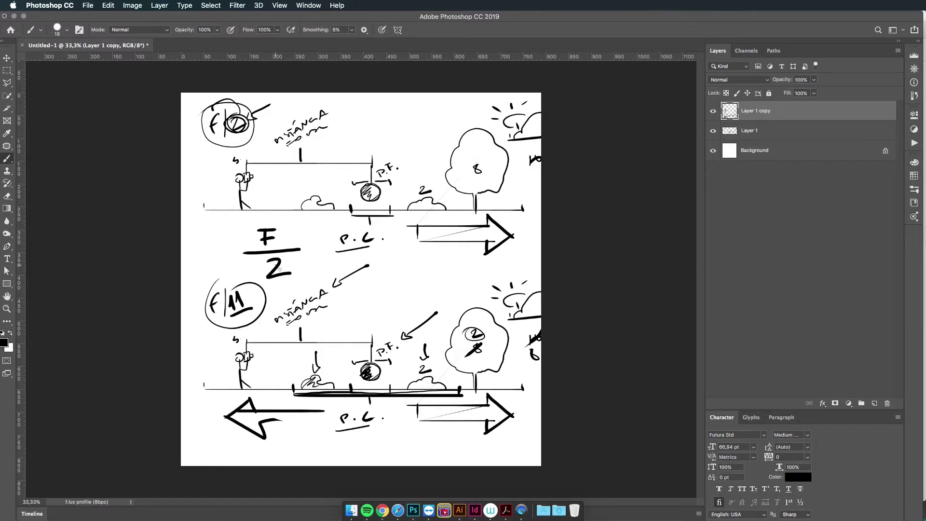
mouse_move(289, 262)
mouse_down()
mouse_move(309, 268)
mouse_move(310, 239)
mouse_move(316, 247)
mouse_up()
key(ctrl+z)
key(ctrl+z)
key(ctrl+z)
key(ctrl+z)
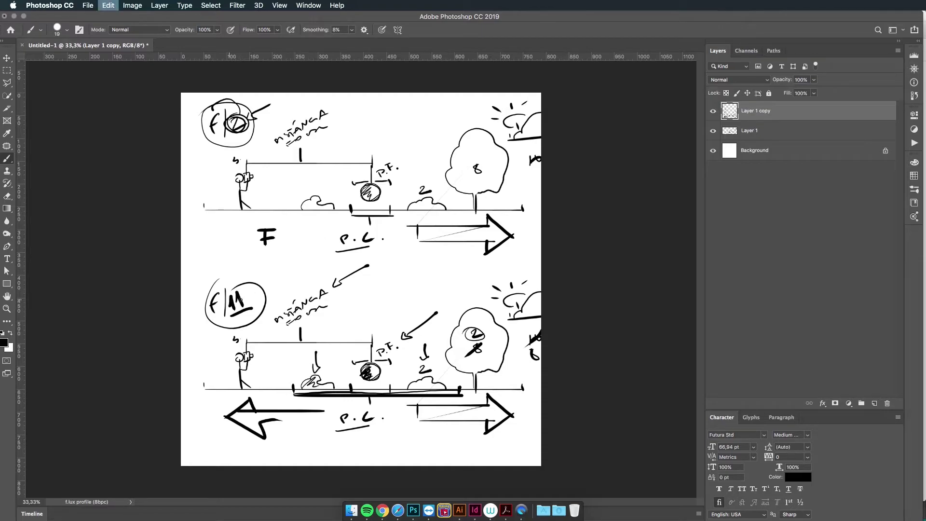
key(ctrl+z)
key(ctrl+z)
key(ctrl+z)
drag(226, 284, 228, 324)
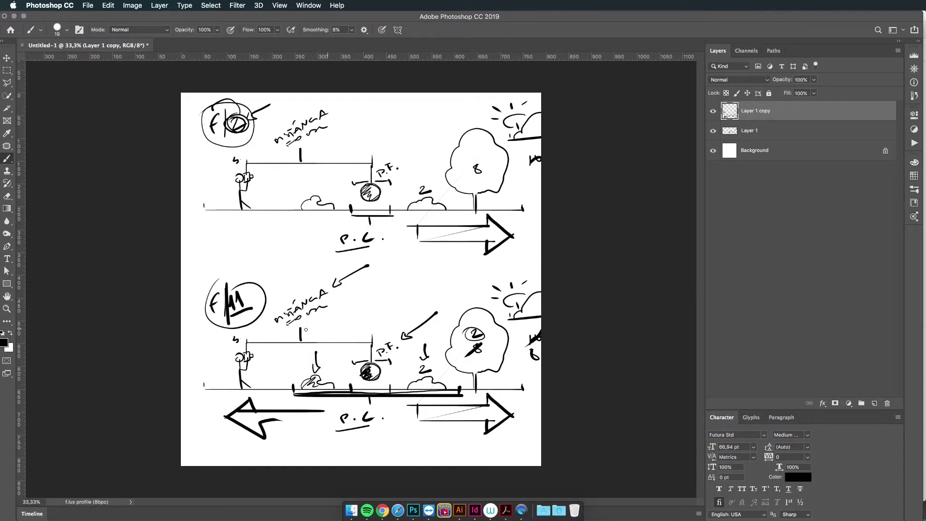
drag(272, 333, 328, 336)
mouse_move(259, 360)
mouse_down()
mouse_move(286, 357)
mouse_move(294, 378)
mouse_up()
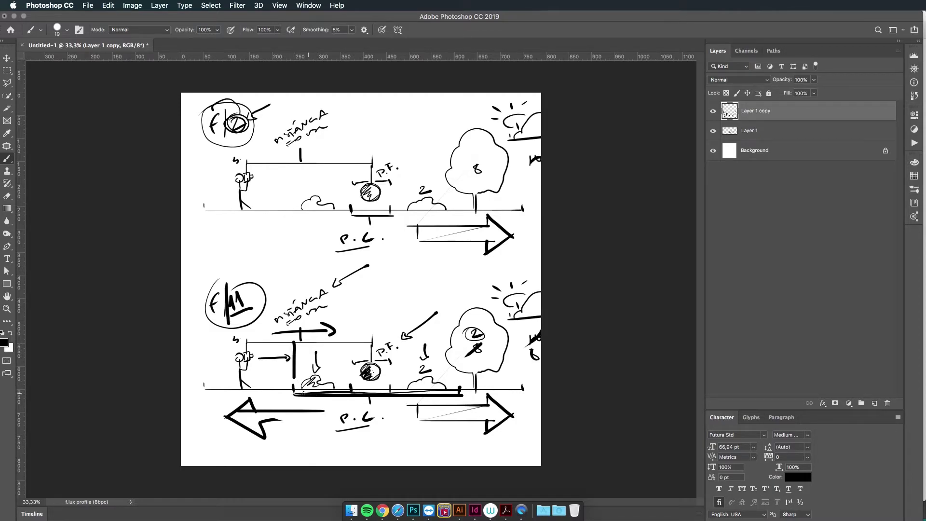
drag(331, 380, 330, 395)
key(ctrl+z)
drag(240, 348, 332, 392)
drag(412, 378, 413, 394)
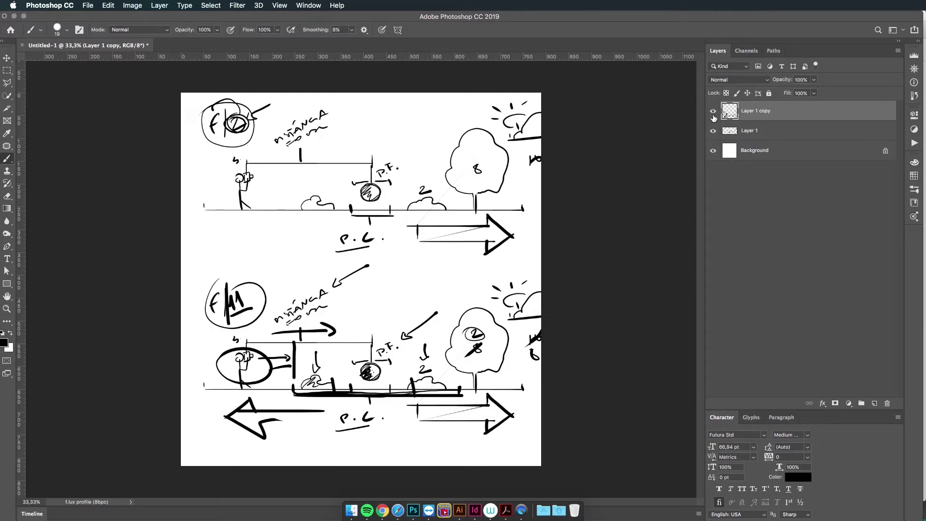
Hide both sketch layers and add a new empty Layer 2.
drag(713, 111, 712, 131)
key(super+shift+n)
key(Return)
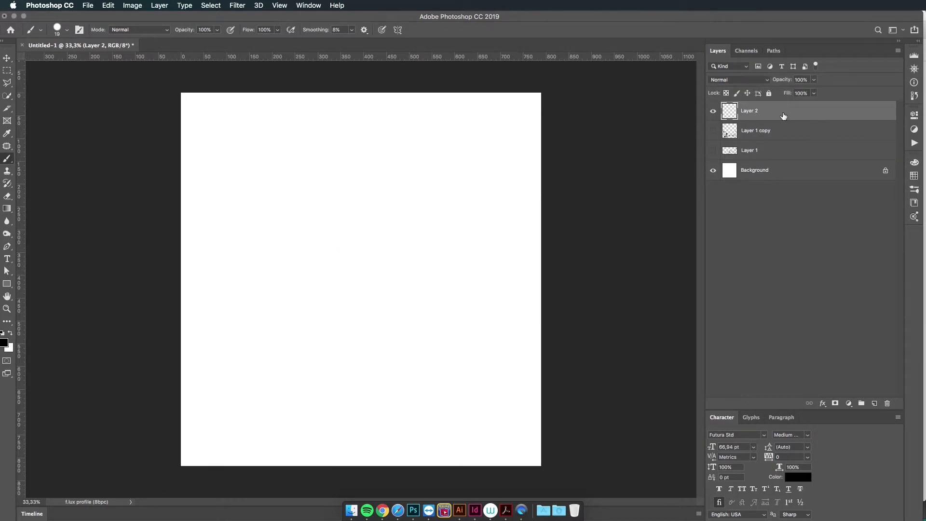
Draw a camera body with lens outline and steam above the plate, labelled f/2.5.
mouse_move(363, 235)
mouse_down()
mouse_move(358, 180)
mouse_move(368, 228)
mouse_up()
drag(250, 157, 243, 209)
mouse_move(244, 156)
mouse_down()
mouse_move(253, 160)
mouse_move(239, 210)
mouse_move(252, 213)
mouse_move(263, 165)
mouse_move(252, 218)
mouse_move(285, 158)
mouse_move(262, 239)
mouse_up()
mouse_move(244, 203)
mouse_down()
mouse_move(257, 166)
mouse_move(218, 236)
mouse_up()
mouse_move(203, 127)
mouse_down()
mouse_move(250, 137)
mouse_move(182, 211)
mouse_move(230, 239)
mouse_up()
drag(312, 112, 303, 147)
mouse_move(296, 131)
mouse_down()
mouse_move(312, 125)
mouse_move(323, 146)
mouse_move(356, 126)
mouse_up()
click(354, 129)
mouse_move(208, 166)
mouse_down()
mouse_move(202, 189)
mouse_move(358, 173)
mouse_up()
Draw a line down to the plate and mark focus points around and above it.
shift+click(362, 244)
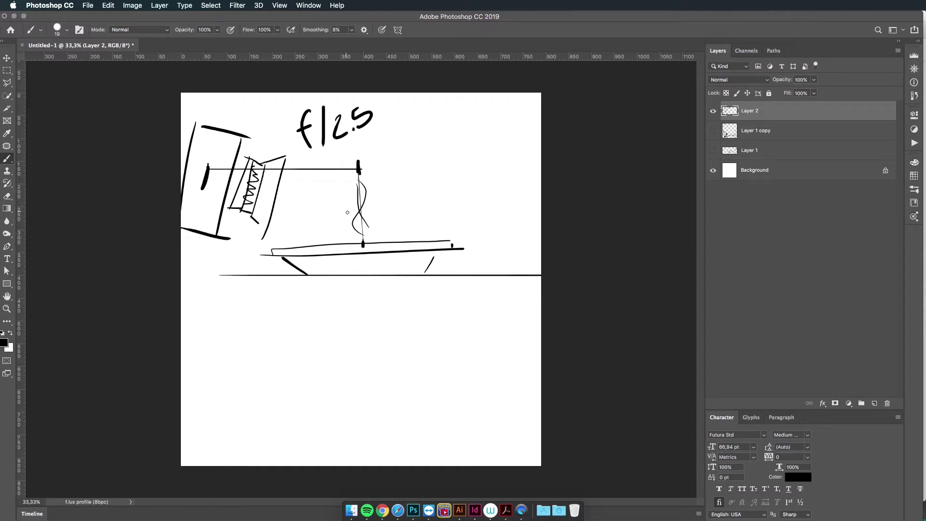
drag(330, 271, 330, 285)
drag(340, 148, 392, 123)
key(super+z)
drag(333, 244, 333, 236)
drag(452, 231, 451, 246)
mouse_move(277, 235)
mouse_down()
mouse_move(276, 251)
mouse_move(321, 200)
mouse_up()
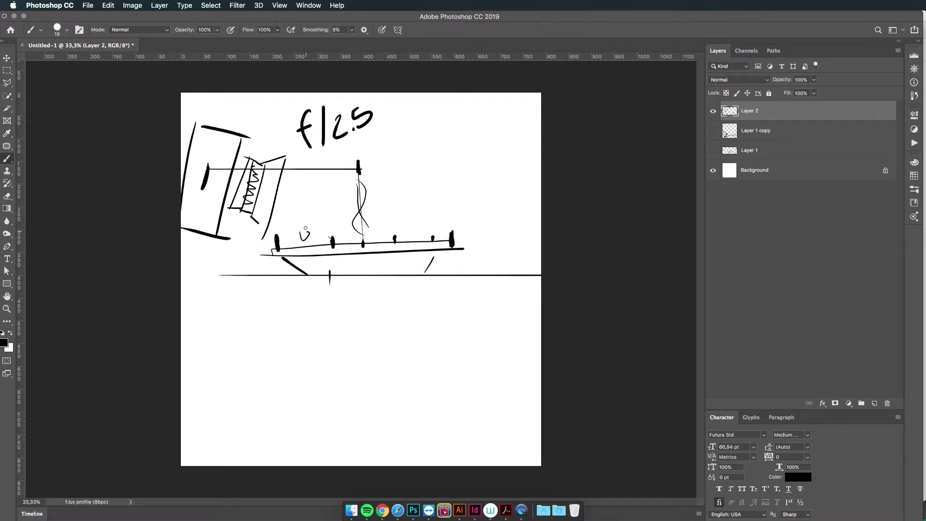
key(super+z)
drag(305, 240, 310, 219)
drag(372, 233, 391, 199)
drag(431, 229, 455, 194)
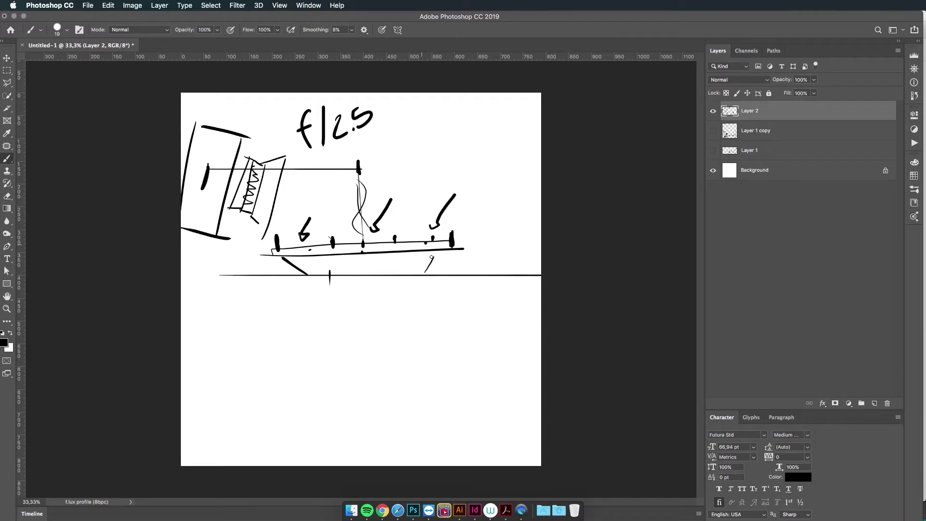
Sketch a second plate with slanted legs over a long table line below the first diagram.
drag(263, 349, 476, 350)
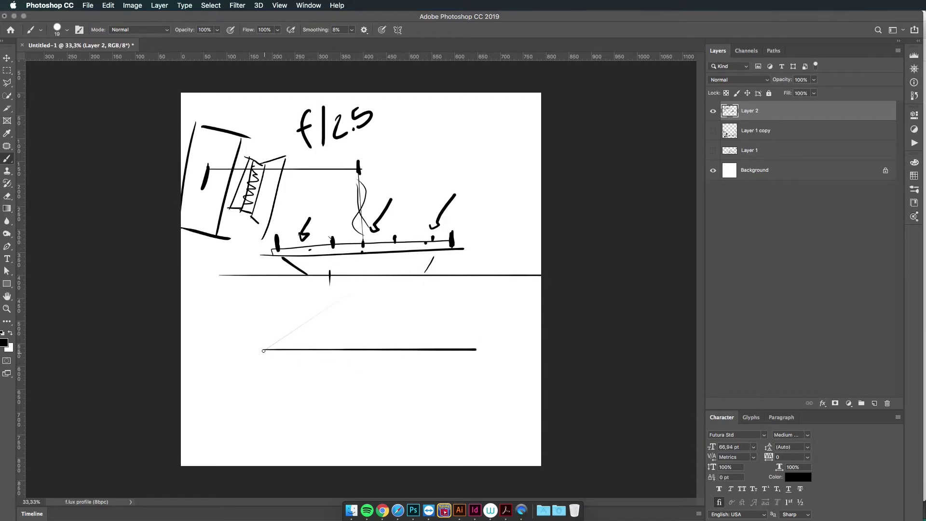
drag(263, 350, 488, 357)
drag(276, 360, 293, 378)
drag(460, 354, 452, 375)
drag(280, 382, 481, 377)
drag(471, 346, 471, 352)
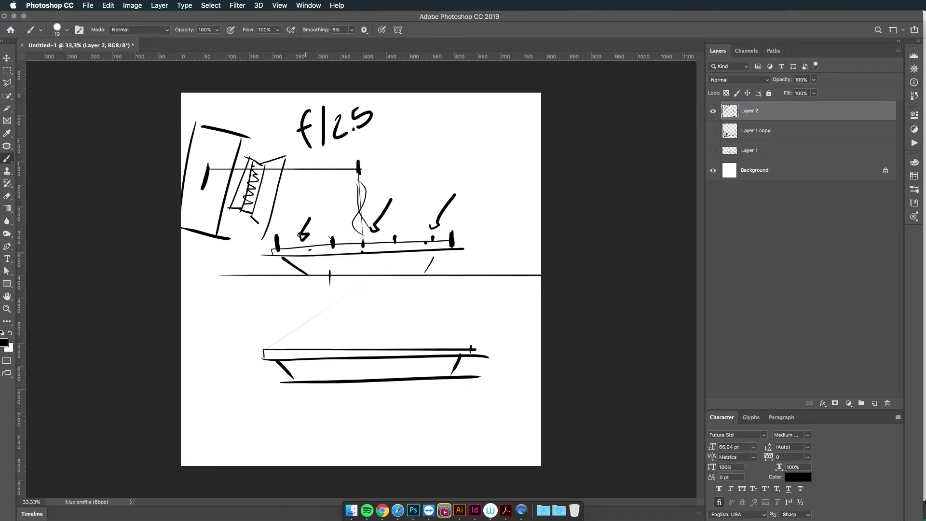
mouse_move(260, 326)
mouse_down()
mouse_move(478, 347)
mouse_move(475, 327)
mouse_up()
key(super+z)
drag(211, 378, 541, 379)
Add short focus ticks around the lower plate and write L.R. beneath it.
drag(232, 307, 251, 315)
drag(336, 290, 339, 308)
drag(509, 298, 490, 309)
drag(411, 291, 407, 305)
drag(215, 344, 230, 349)
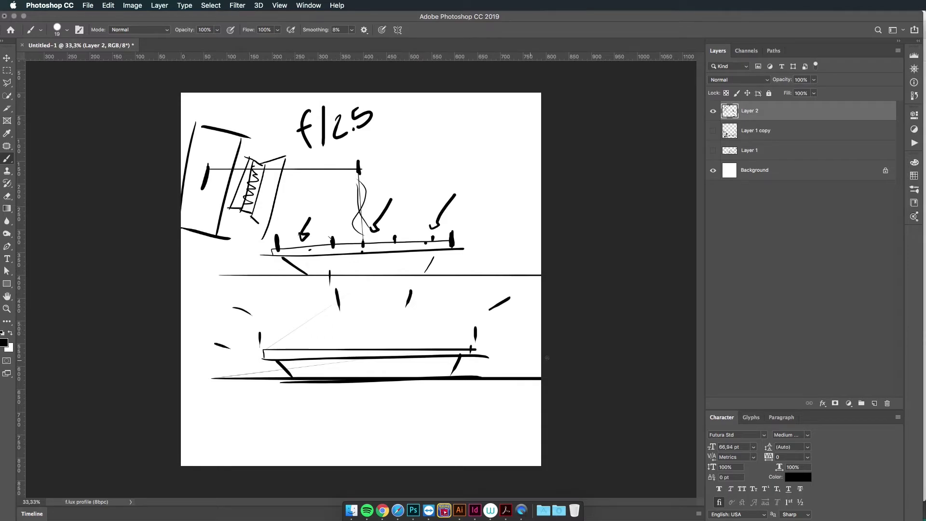
drag(513, 355, 492, 361)
drag(260, 332, 259, 345)
drag(476, 329, 475, 343)
mouse_move(312, 412)
mouse_down()
mouse_move(351, 434)
mouse_move(423, 436)
mouse_up()
click(357, 430)
click(447, 431)
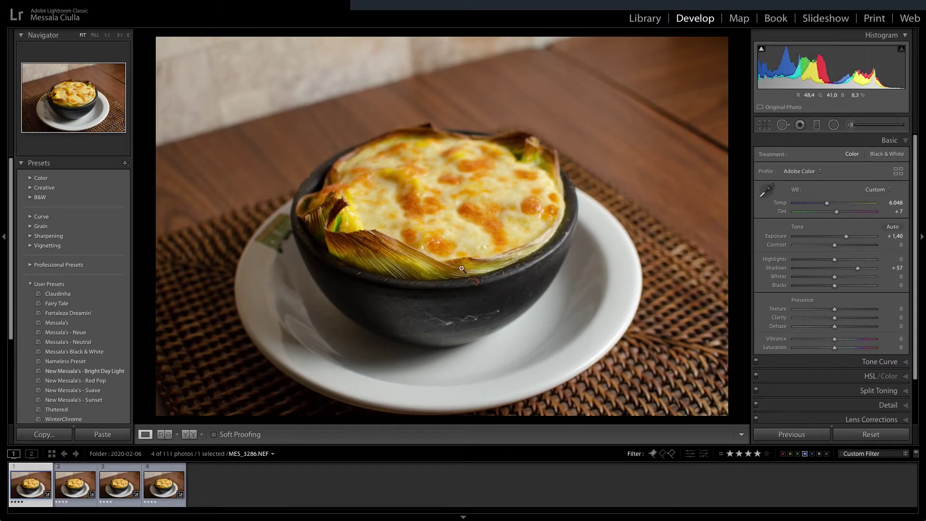
key(Right)
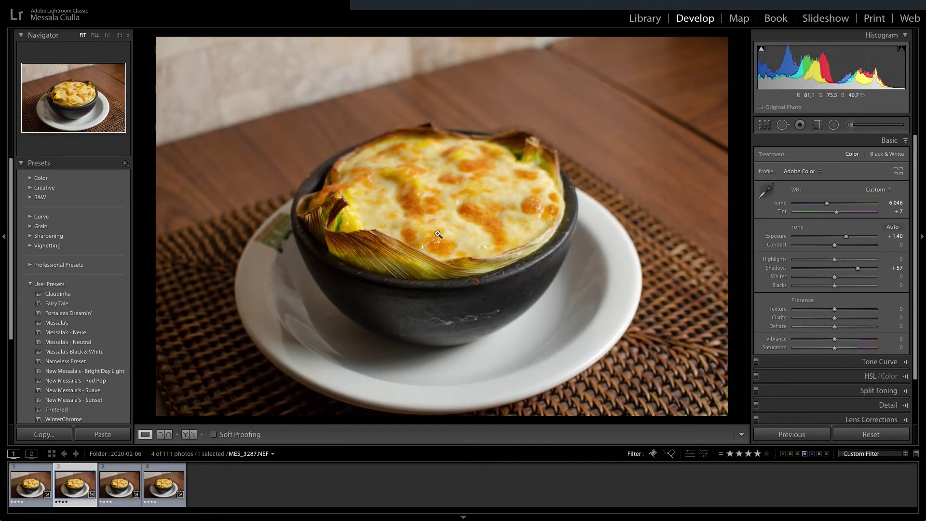
key(Right)
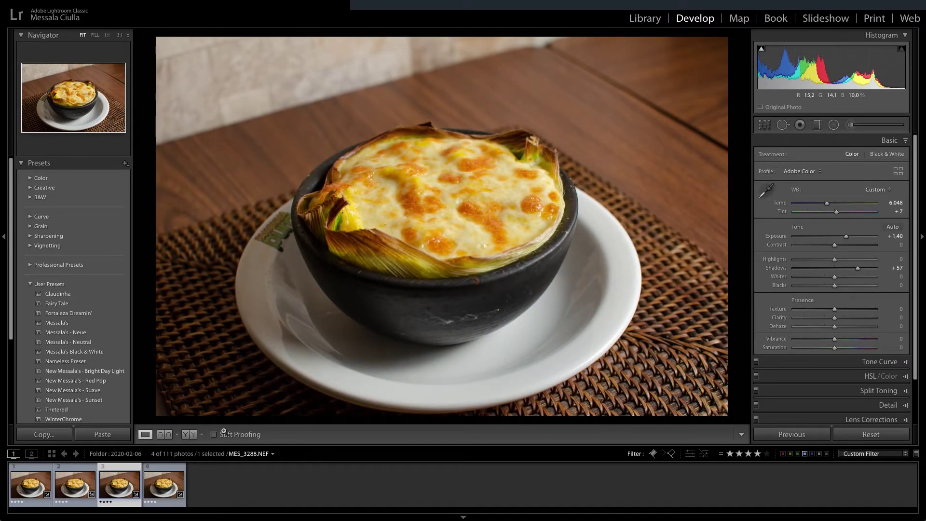
key(Right)
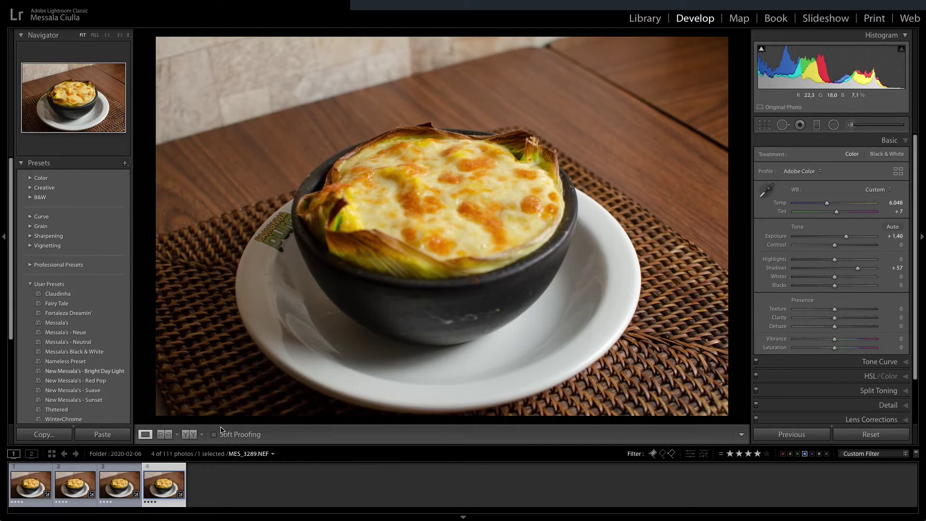
key(Home)
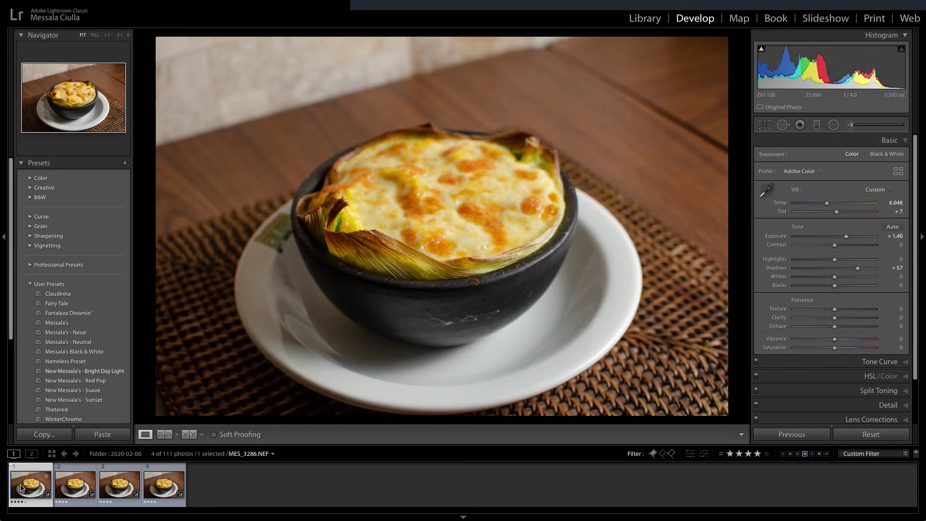
key(shift)
shift+click(167, 488)
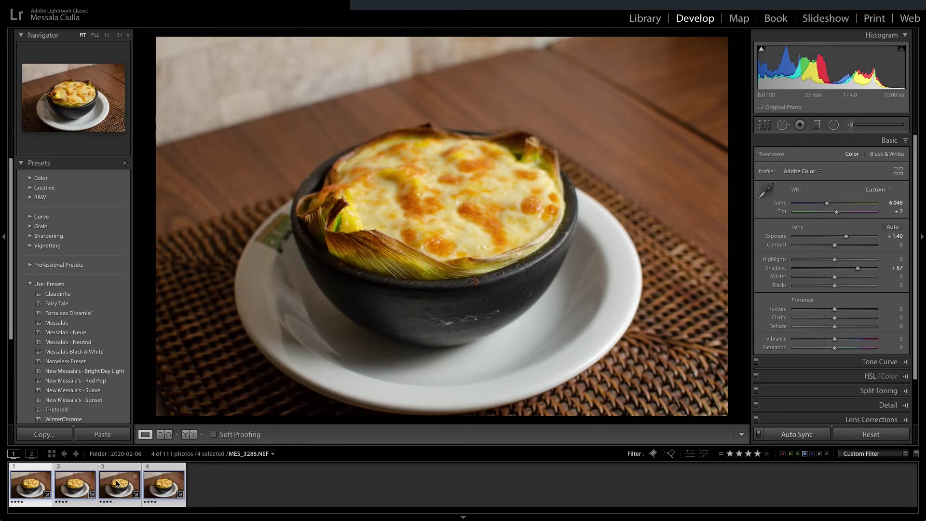
Open the four selected photos as layers in Photoshop via Edit In.
right_click(116, 486)
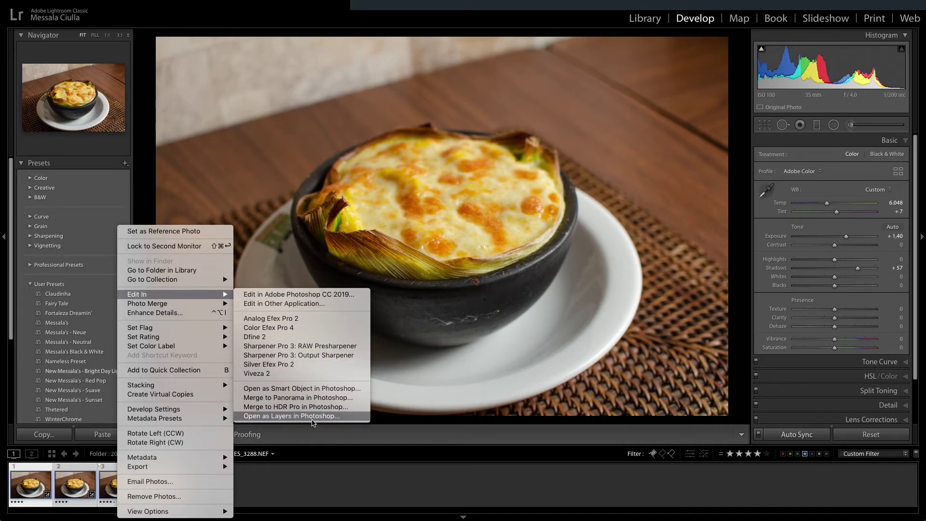
click(299, 420)
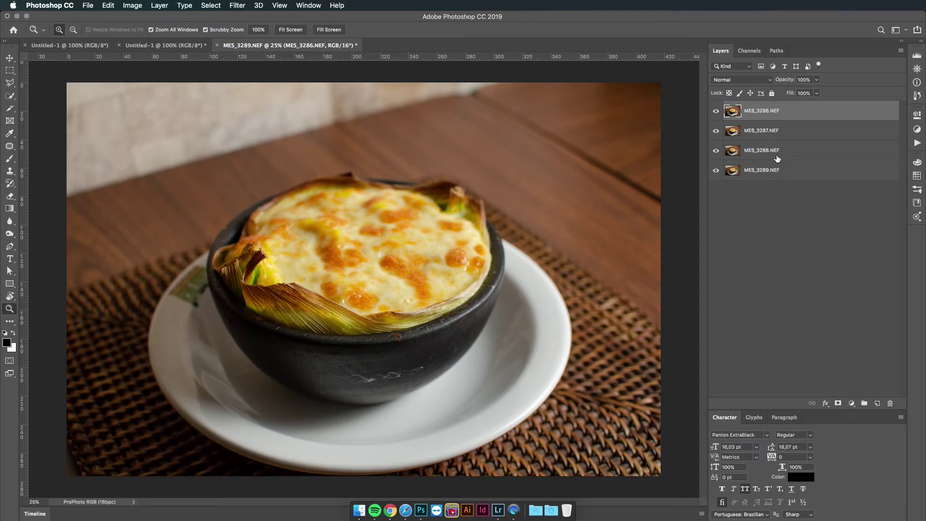
Auto-Align all four photo layers using Auto projection.
shift+click(799, 174)
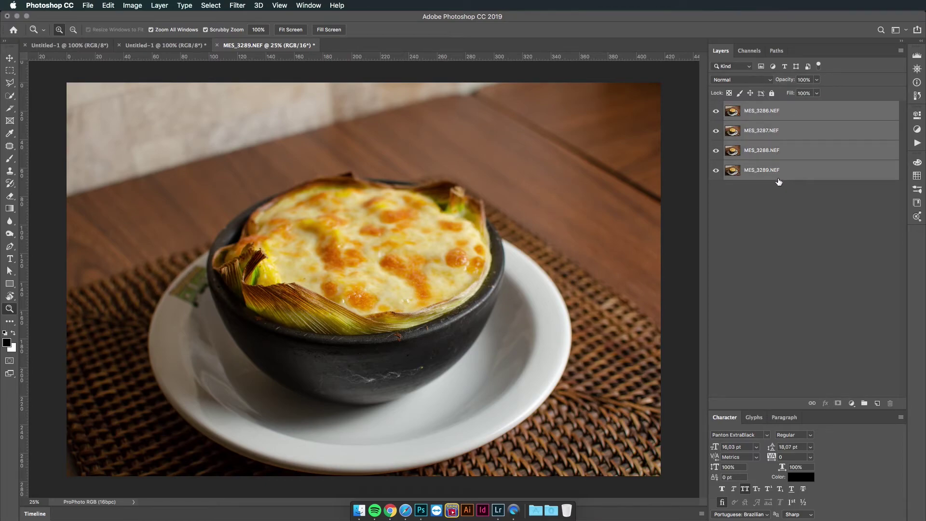
click(108, 5)
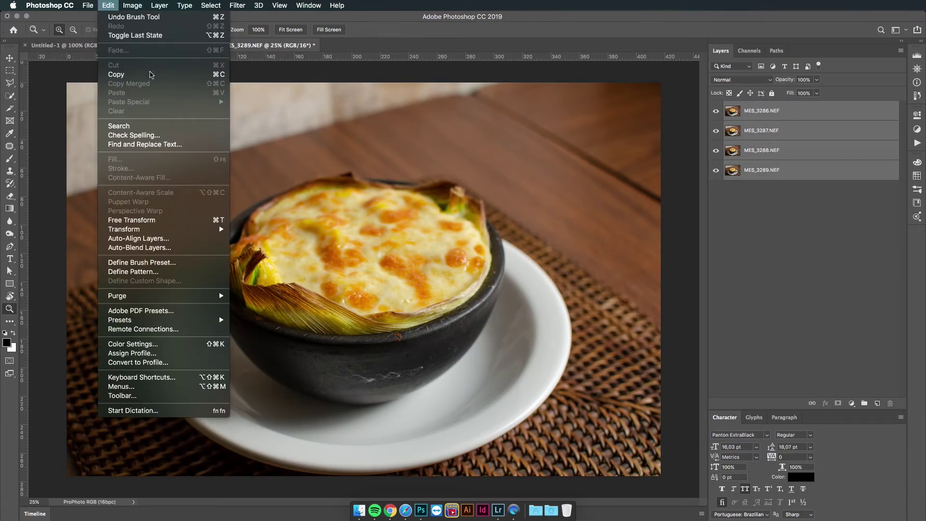
click(200, 239)
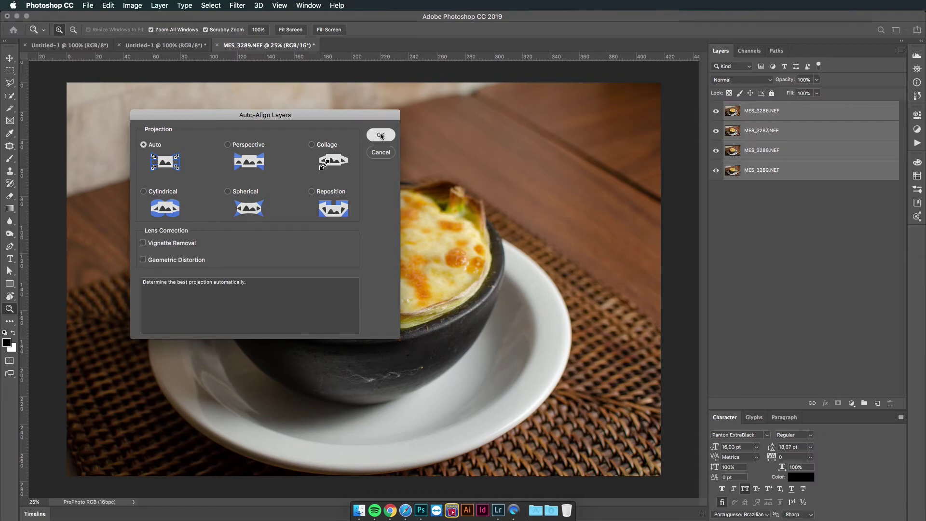
click(391, 140)
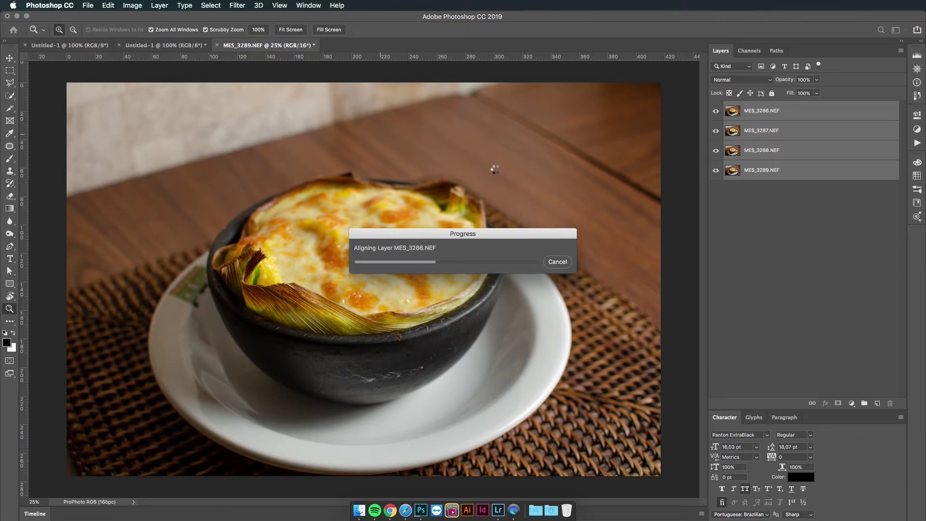
Toggle MES_3286 to MES_3288 visibility to check alignment, then show all layers again.
click(715, 111)
click(715, 131)
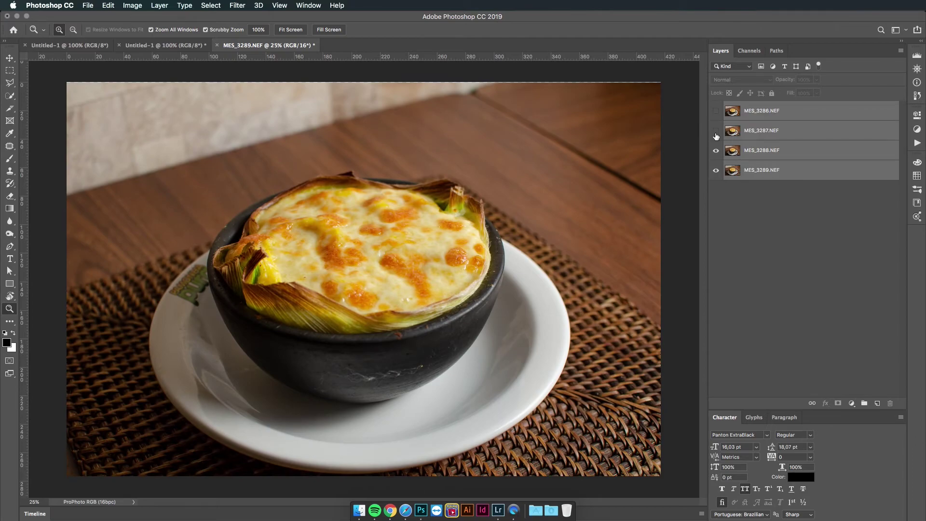
click(716, 151)
click(715, 151)
drag(715, 151, 716, 99)
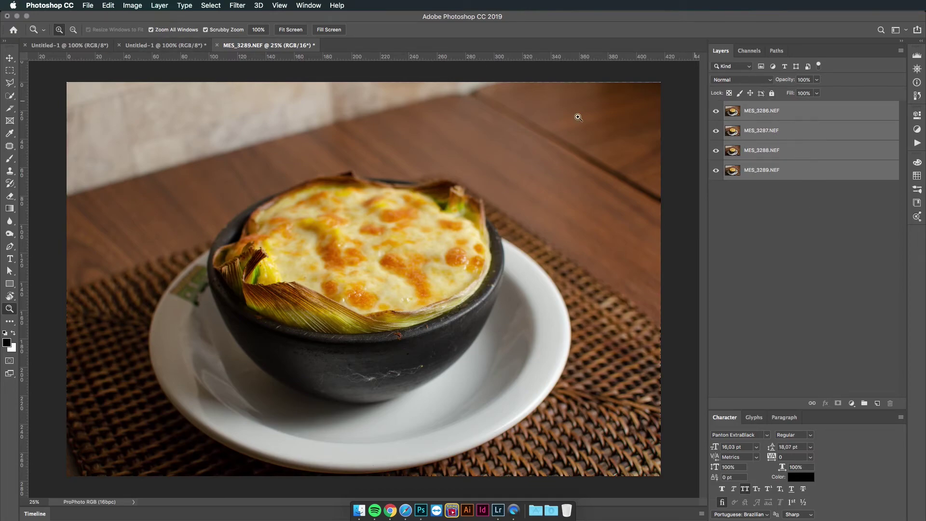
Auto-Blend the four layers as Stack Images with Seamless Tones and Colors.
click(107, 6)
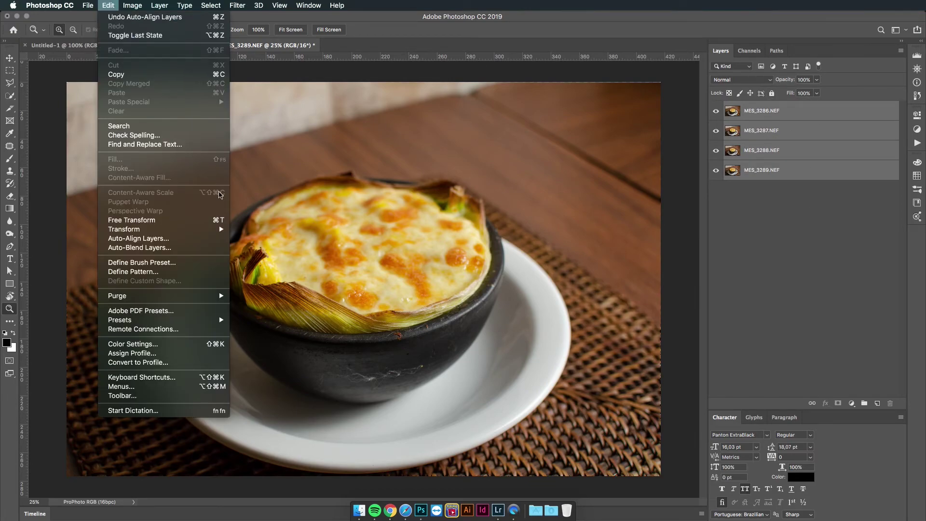
click(130, 250)
click(416, 198)
click(420, 248)
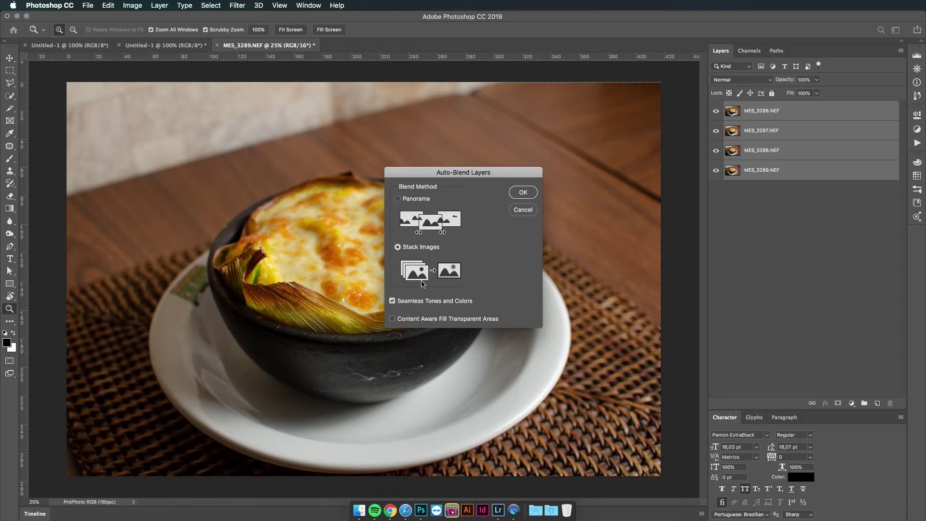
click(522, 194)
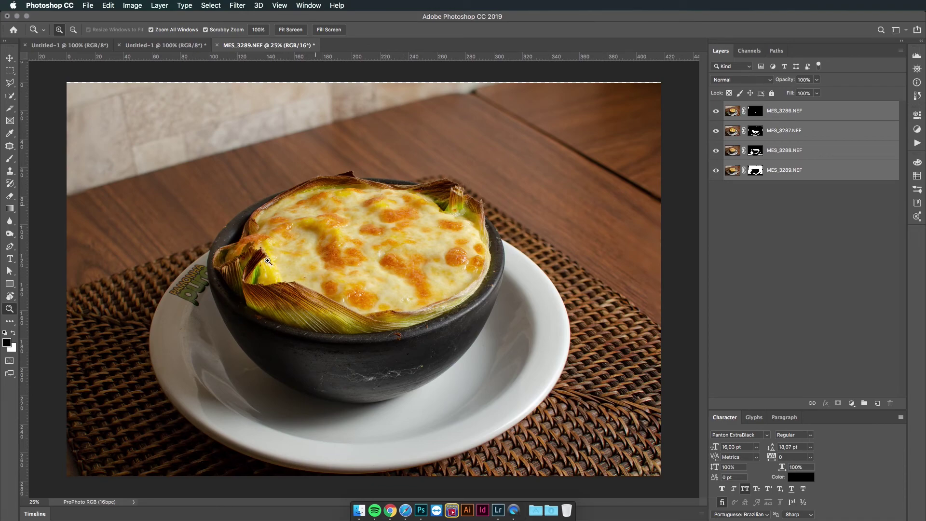
Duplicate MES_3288.NEF to the top of the layer stack and disable the copy's mask.
click(777, 136)
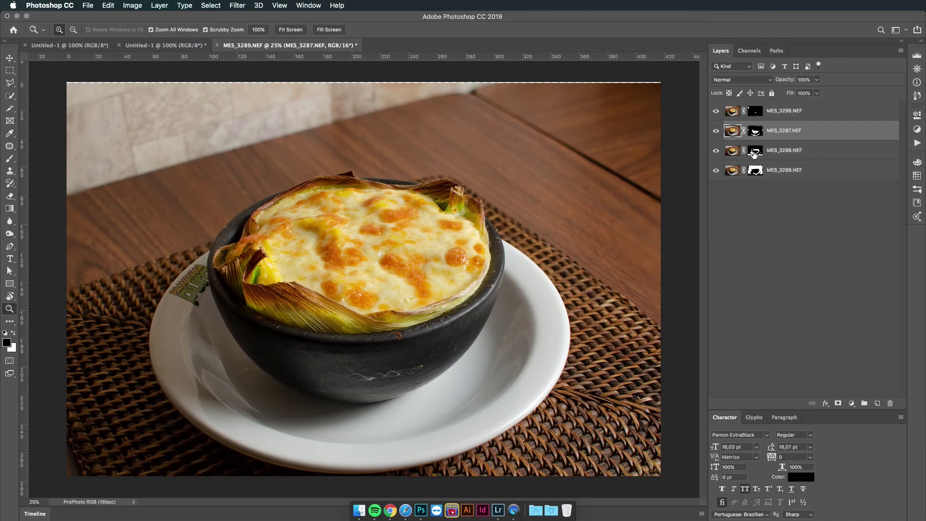
mouse_move(765, 149)
mouse_down()
mouse_move(796, 137)
mouse_move(795, 110)
mouse_up()
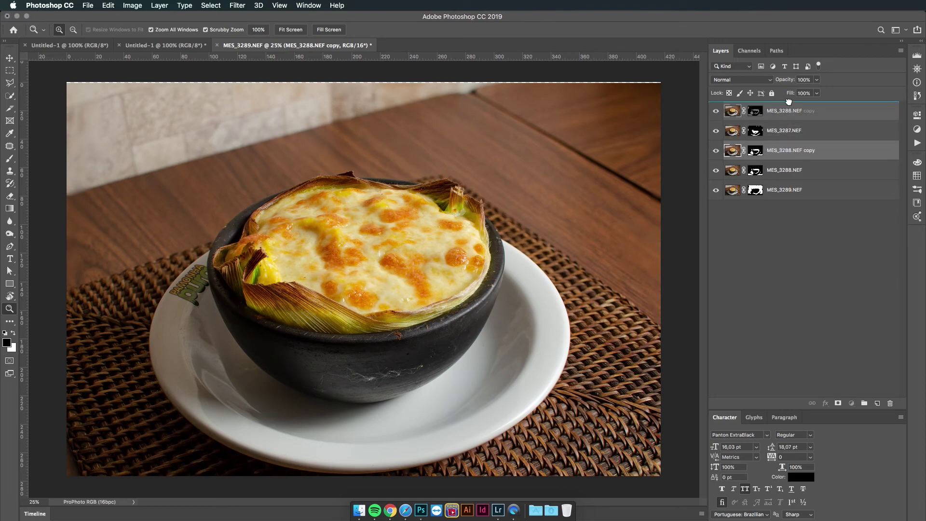
shift+click(755, 112)
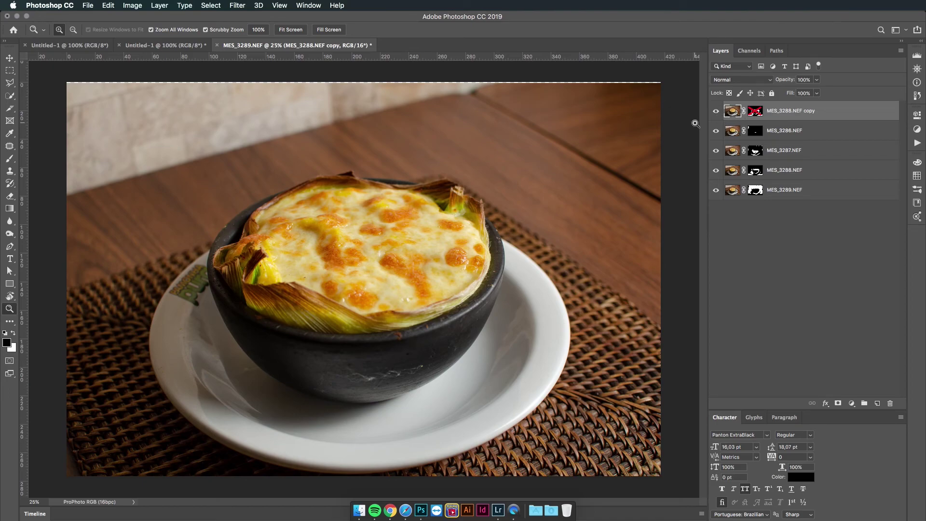
Toggle the unmasked copy on and off to compare the plate logo, leaving it hidden.
click(715, 111)
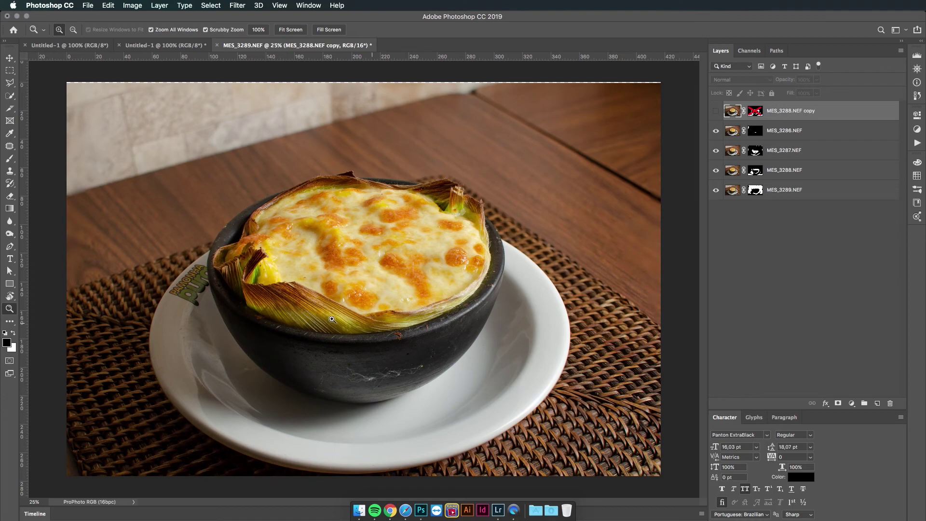
click(716, 112)
click(716, 111)
click(716, 111)
click(716, 111)
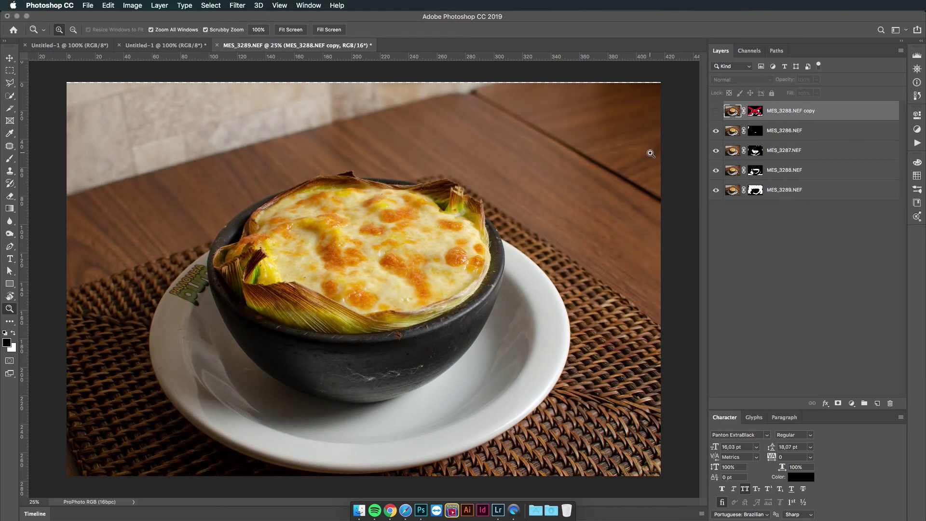